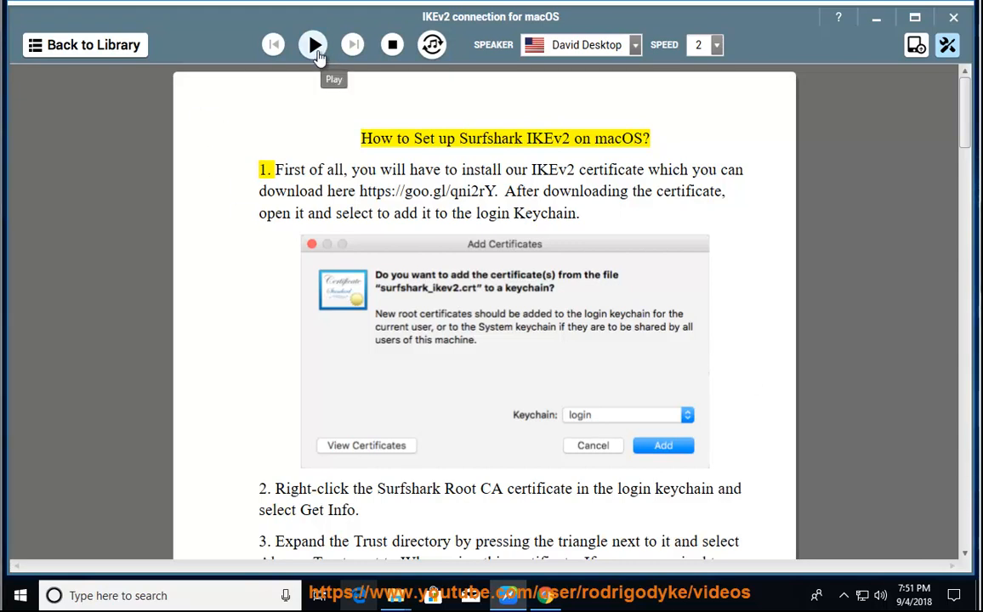
Start reading the Surfshark IKEv2 setup document aloud from the heading through step 3.
left_click(314, 46)
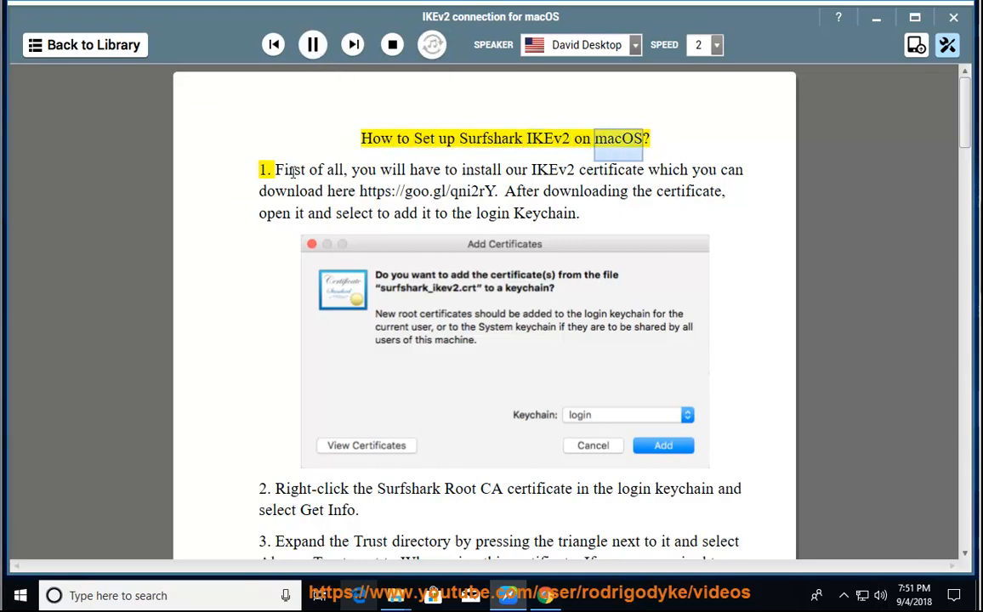